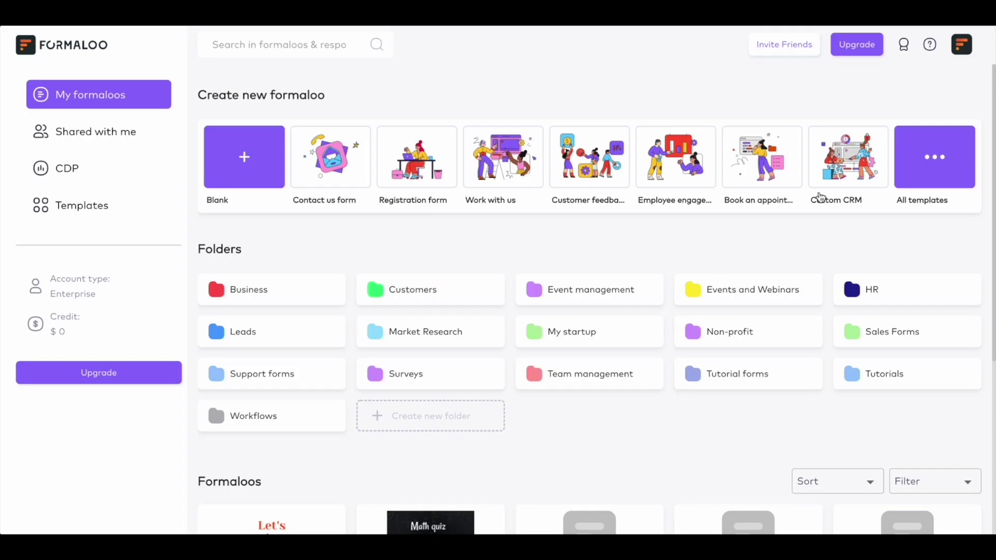
View the custom domain in account Settings, then open Math Quiz's share options
{"action": "left_click", "coordinate": [960, 46]}
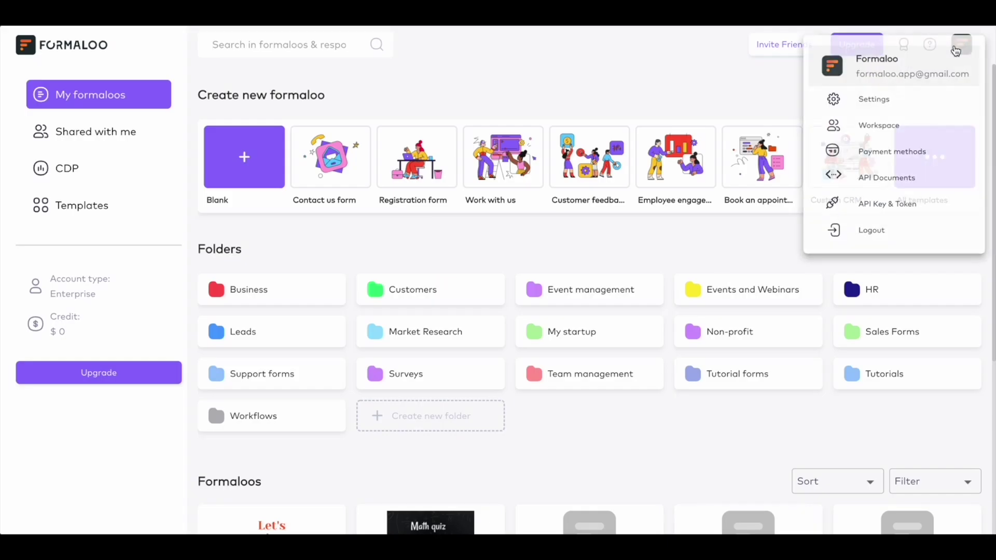
{"action": "left_click", "coordinate": [906, 108]}
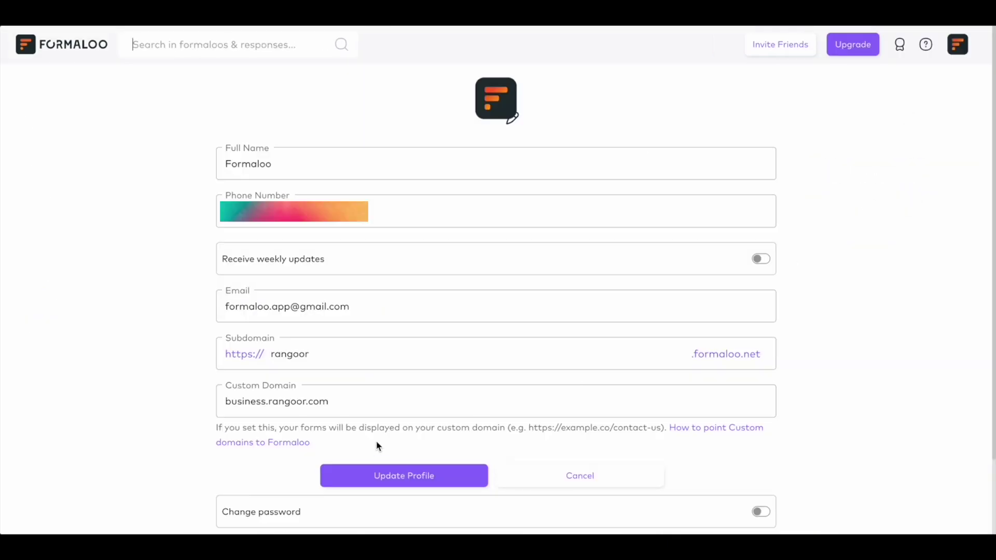
{"action": "left_click", "coordinate": [632, 93]}
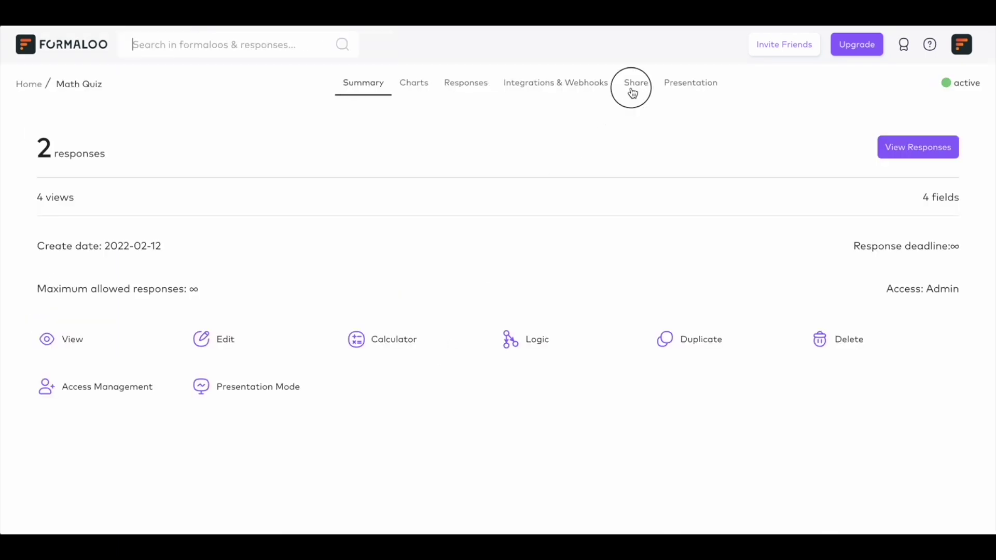
Copy Math Quiz's share link and start entering its business.rangoor.com custom domain
{"action": "left_click", "coordinate": [946, 248]}
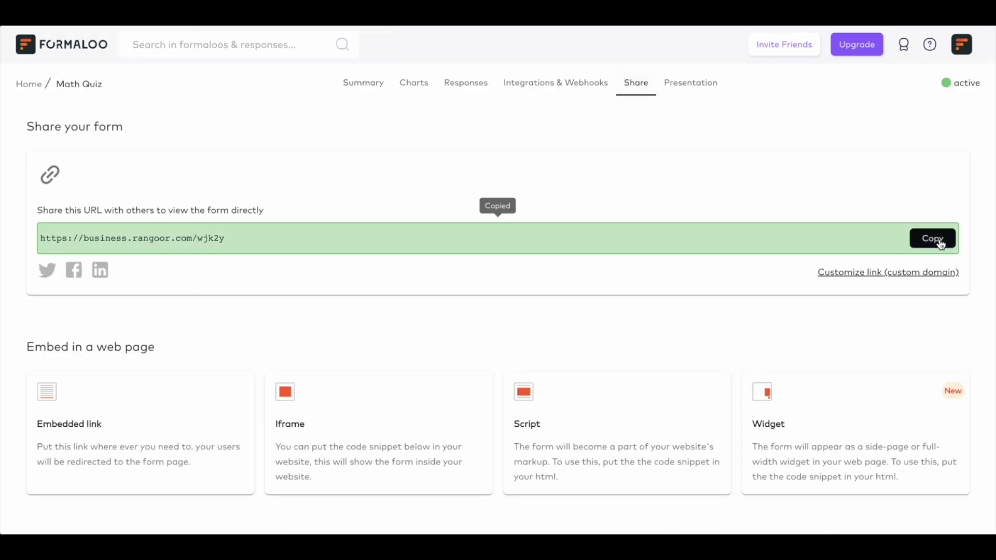
{"action": "left_click", "coordinate": [914, 272]}
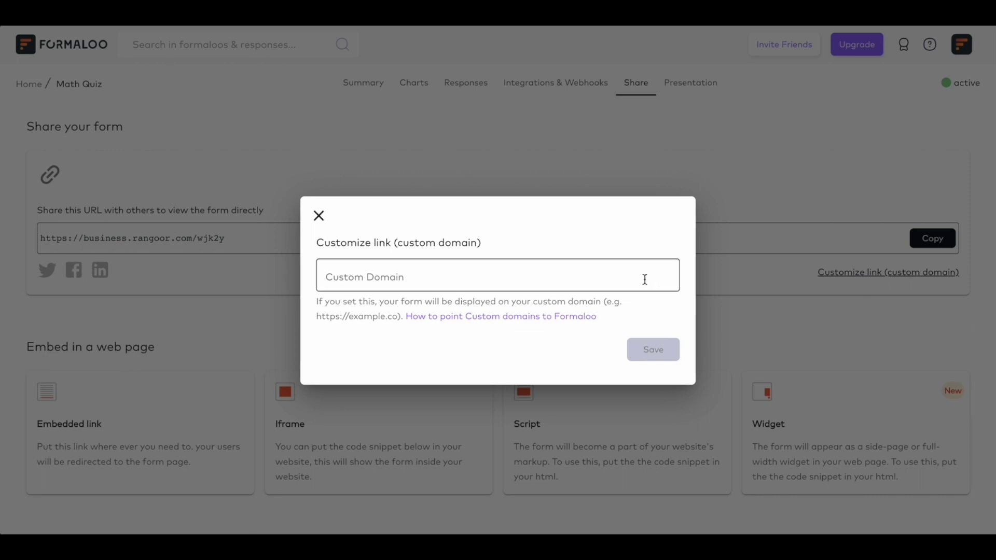
{"action": "left_click", "coordinate": [644, 279]}
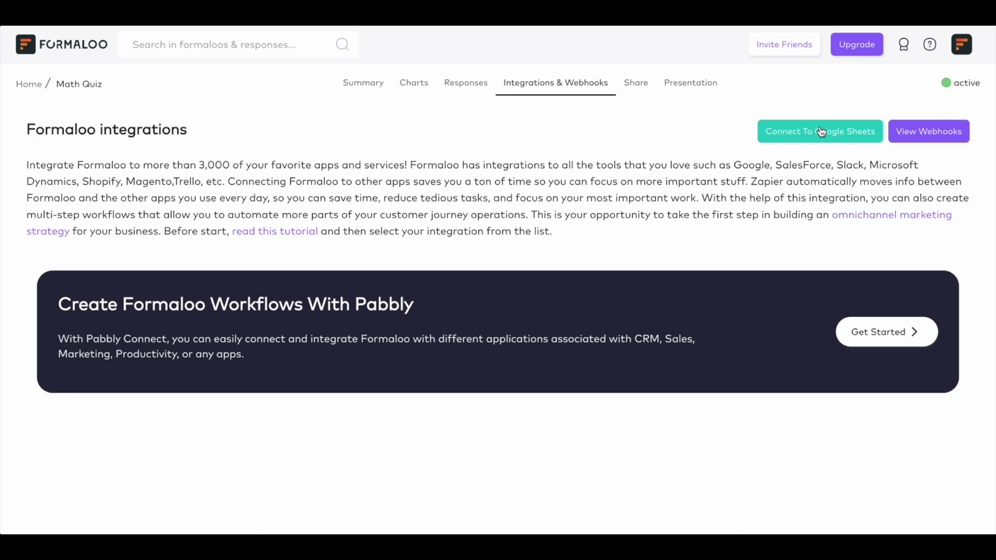
Switch Math Quiz's form font to Akaya Kanadaka and reopen the font list
{"action": "left_click", "coordinate": [819, 131]}
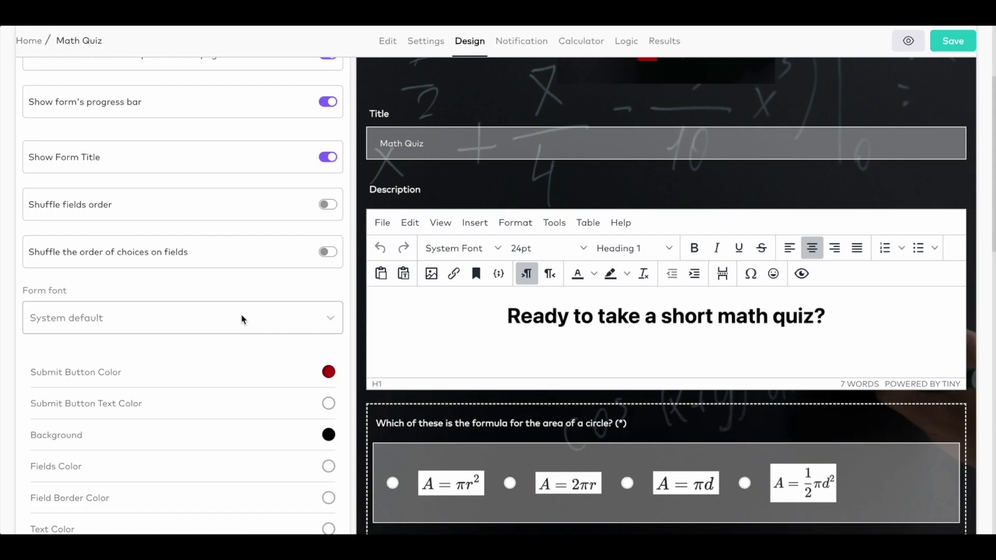
{"action": "left_click", "coordinate": [239, 318]}
{"action": "scroll", "coordinate": [210, 408], "scroll_direction": "down", "scroll_amount": 1}
{"action": "scroll", "coordinate": [209, 408], "scroll_direction": "down", "scroll_amount": 2}
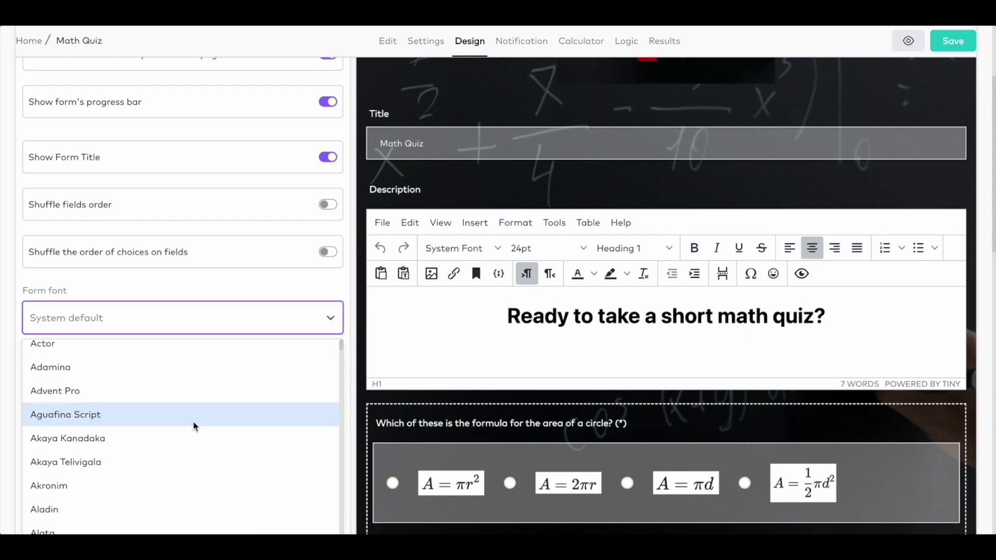
{"action": "left_click", "coordinate": [193, 425]}
{"action": "left_click", "coordinate": [215, 320]}
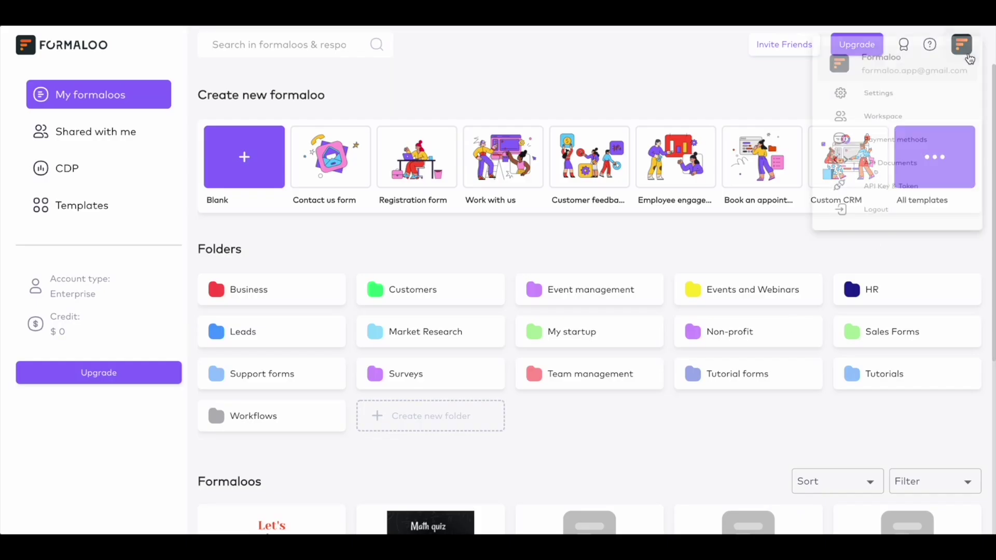
Get a workspace invite link and open the Team management folder's access management
{"action": "left_click", "coordinate": [878, 126]}
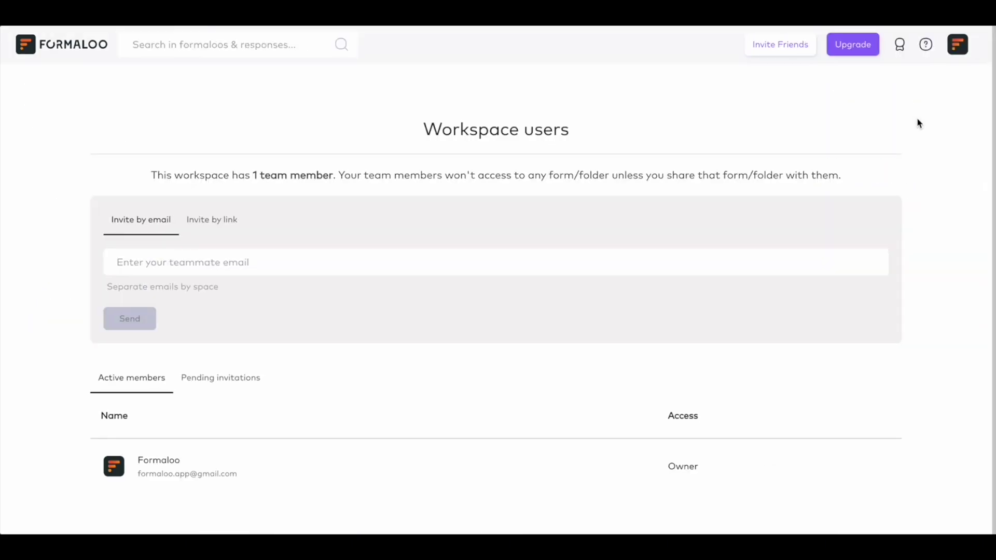
{"action": "left_click", "coordinate": [224, 222]}
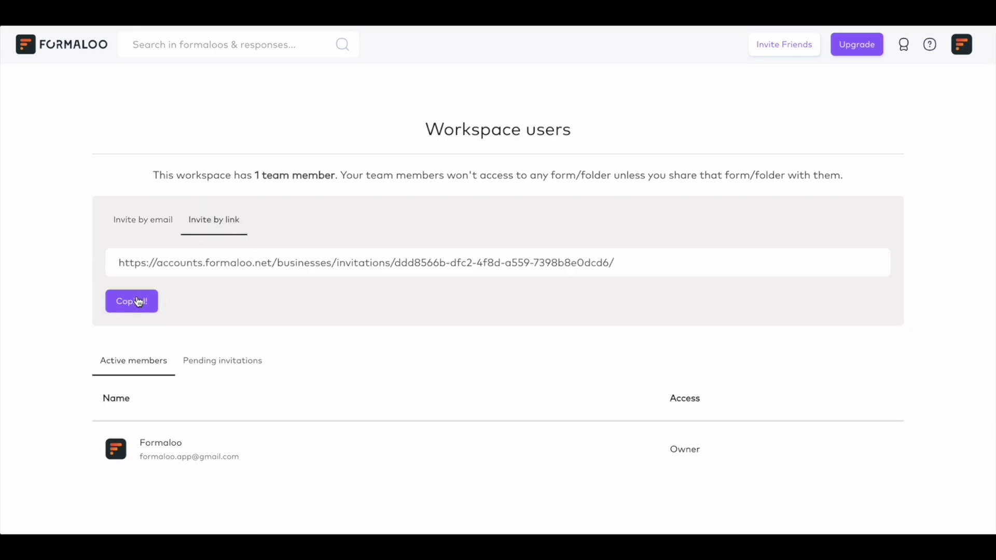
{"action": "right_click", "coordinate": [587, 216]}
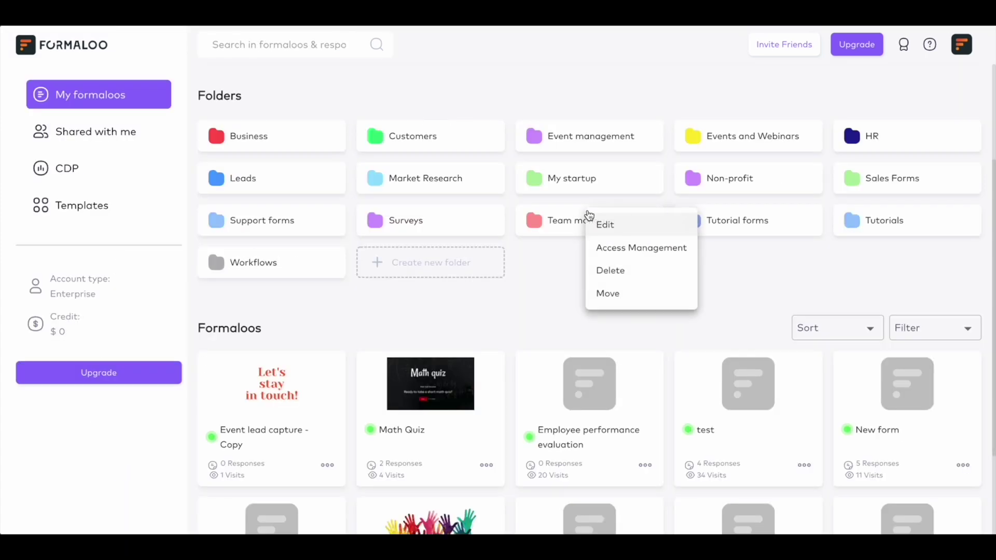
{"action": "left_click", "coordinate": [621, 246]}
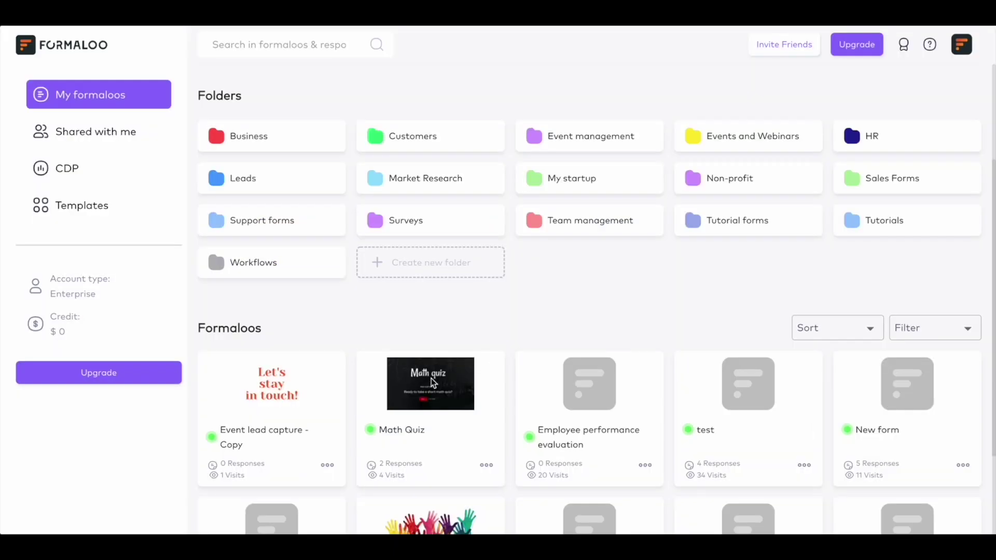
Open Math Quiz's Access Management and view the available access levels
{"action": "right_click", "coordinate": [431, 379]}
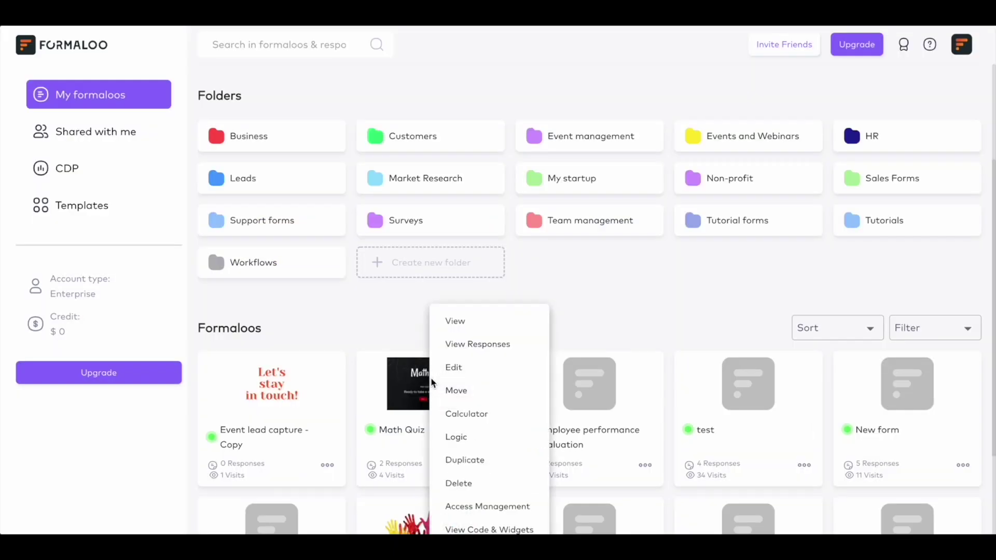
{"action": "left_click", "coordinate": [470, 506]}
{"action": "left_click", "coordinate": [545, 219]}
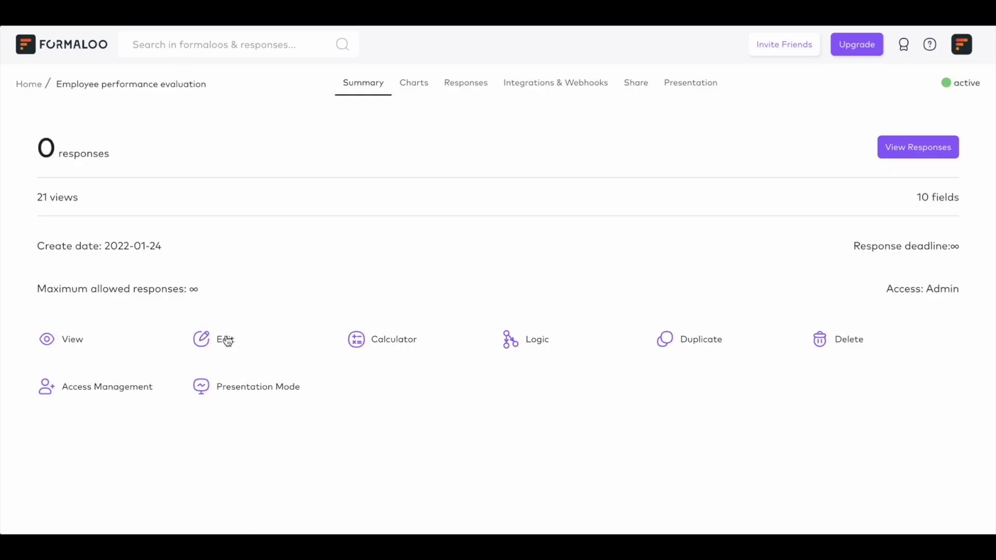
Set Employee performance evaluation to Always single column, then toggle Limit one entry per IP
{"action": "left_click", "coordinate": [225, 340]}
{"action": "left_click", "coordinate": [469, 84]}
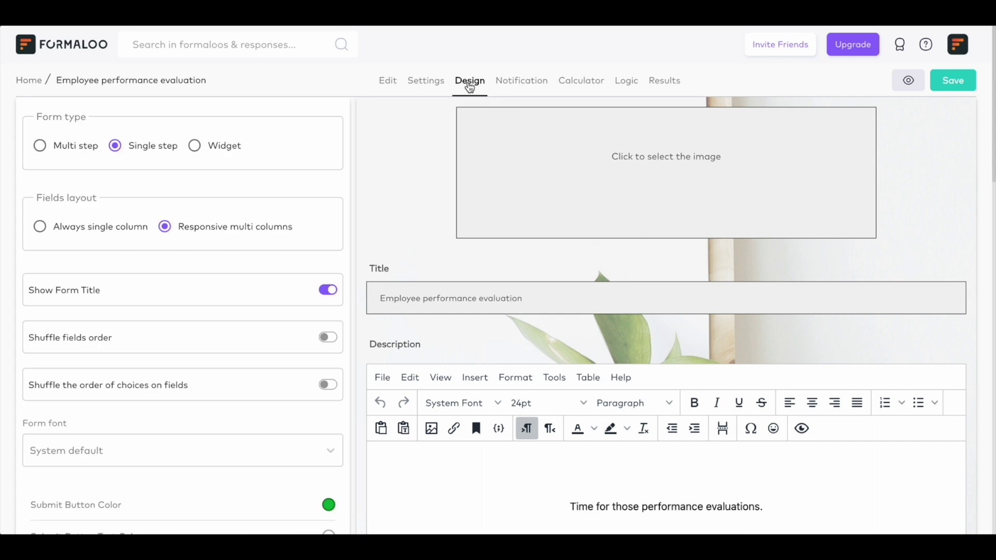
{"action": "left_click", "coordinate": [119, 231]}
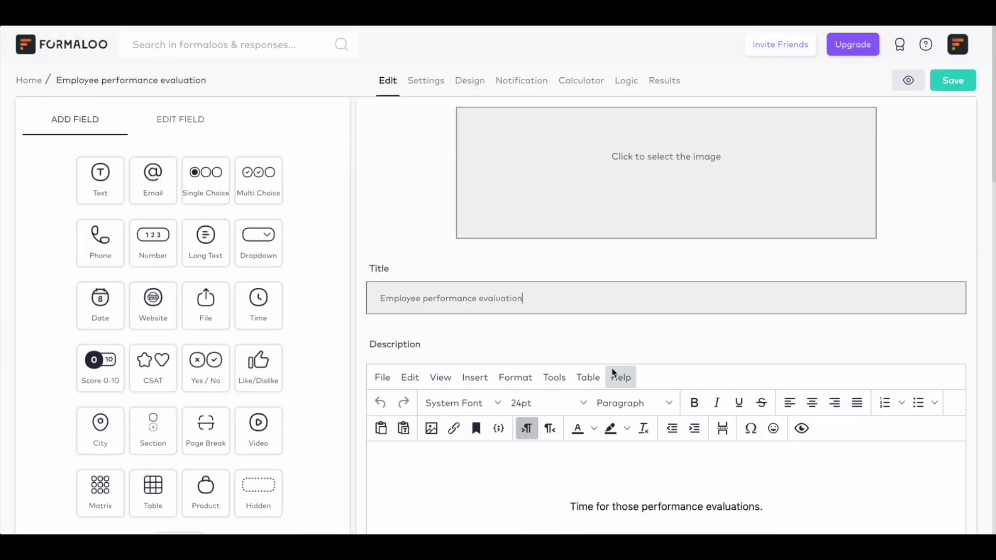
{"action": "left_click", "coordinate": [429, 80]}
{"action": "left_click", "coordinate": [328, 238]}
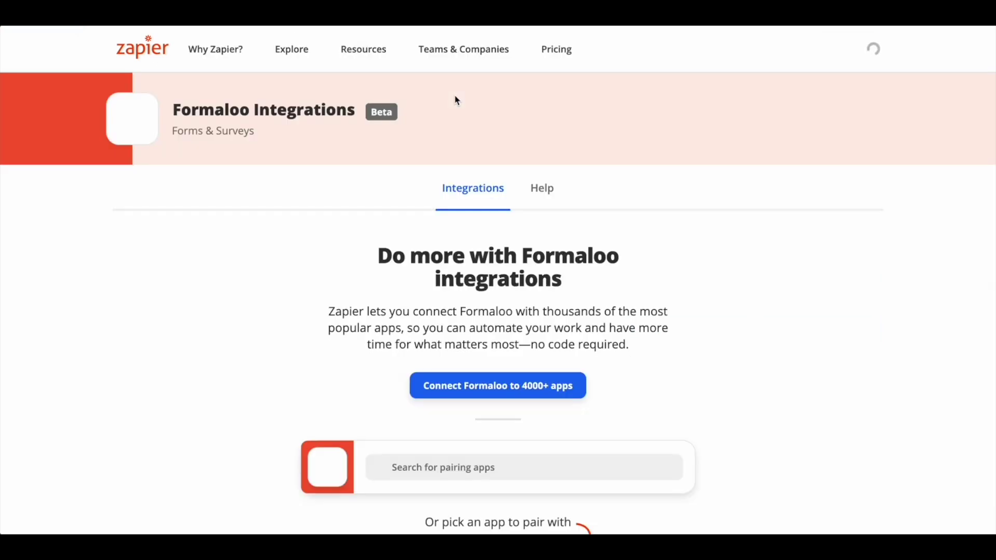
{"action": "scroll", "coordinate": [671, 314], "scroll_direction": "down", "scroll_amount": 1}
{"action": "scroll", "coordinate": [670, 315], "scroll_direction": "down", "scroll_amount": 2}
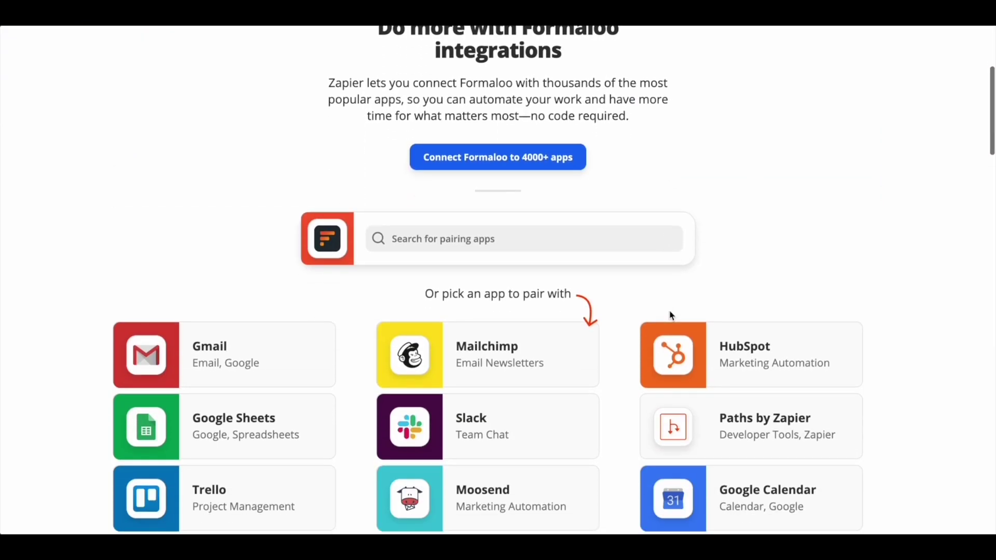
{"action": "scroll", "coordinate": [670, 315], "scroll_direction": "down", "scroll_amount": 1}
{"action": "scroll", "coordinate": [672, 316], "scroll_direction": "down", "scroll_amount": 2}
Pick the Formaloo suggestion to reach Pabbly Connect's Formaloo Integrations app grid
{"action": "left_click", "coordinate": [582, 102]}
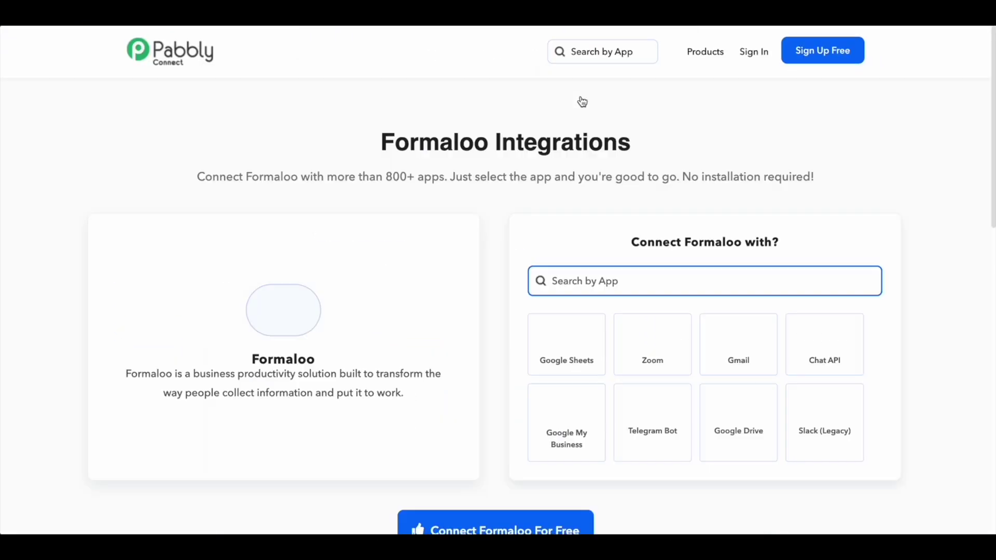
{"action": "scroll", "coordinate": [547, 327], "scroll_direction": "down", "scroll_amount": 1}
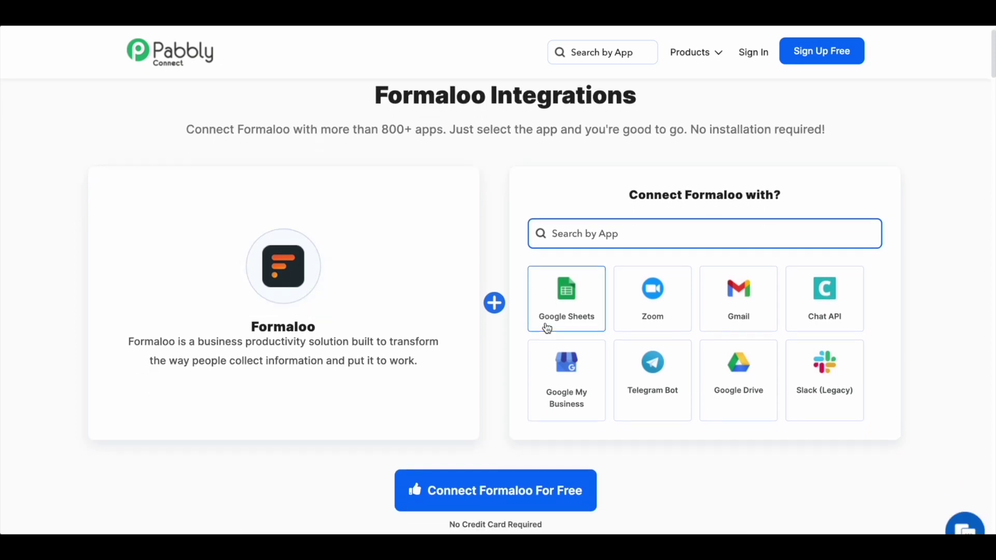